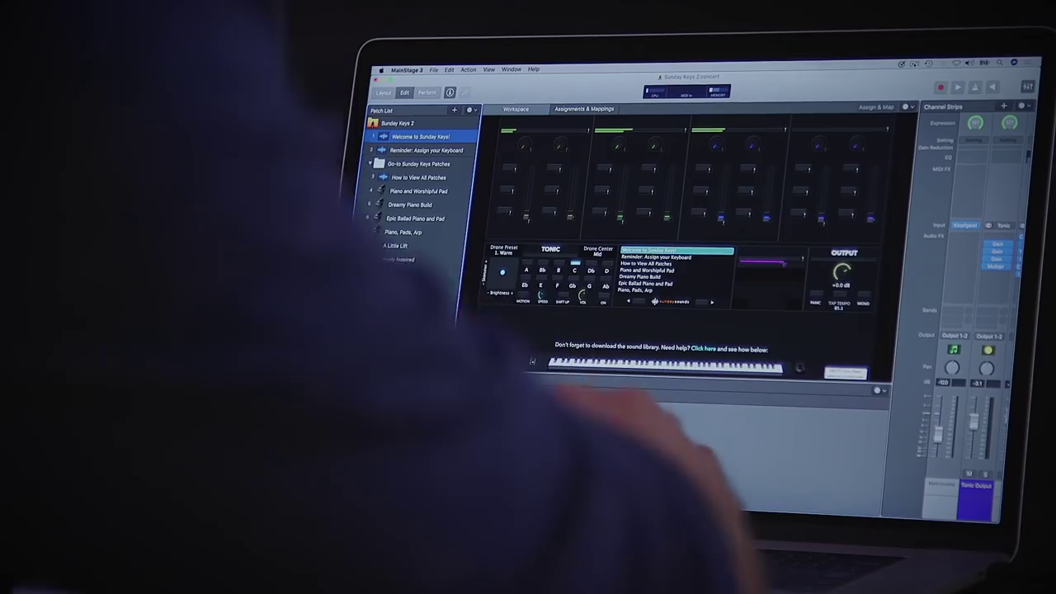
Step: Add a new Untitled Patch to the Sunday Keys 2 patch list, below Welcome to Sunday Keys!
{"action": "left_click", "coordinate": [455, 112]}
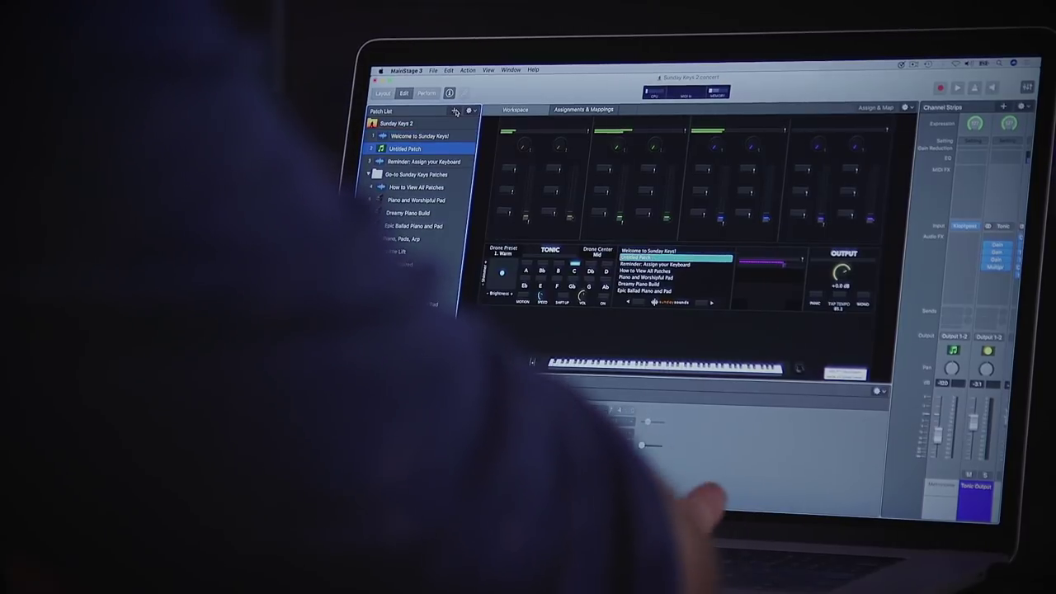
Step: Create a Software Instrument channel strip and load EXS24 (Stereo) as its instrument
{"action": "left_click", "coordinate": [1002, 109]}
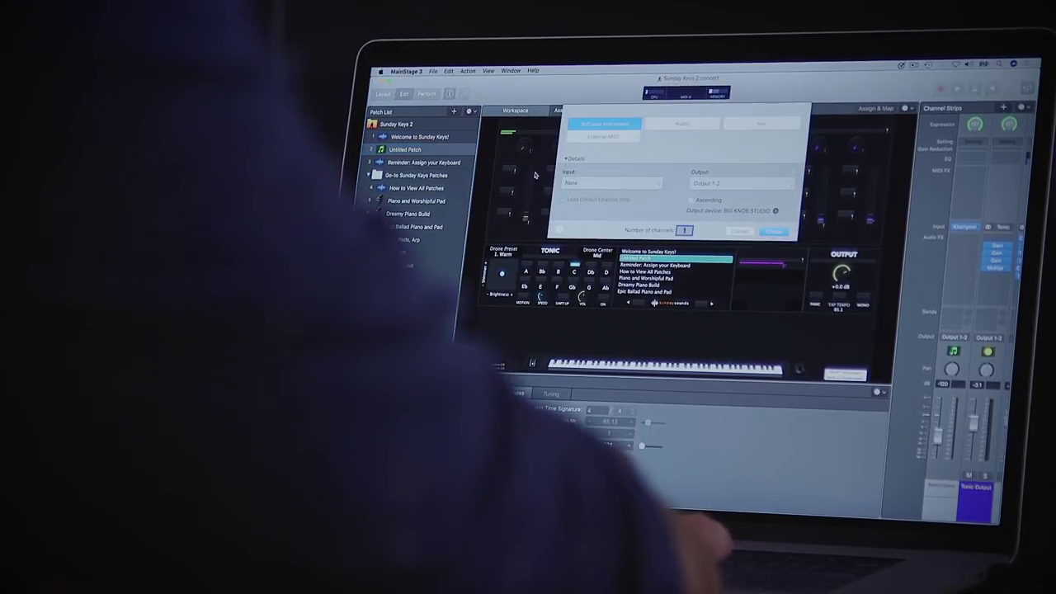
{"action": "left_click", "coordinate": [779, 232]}
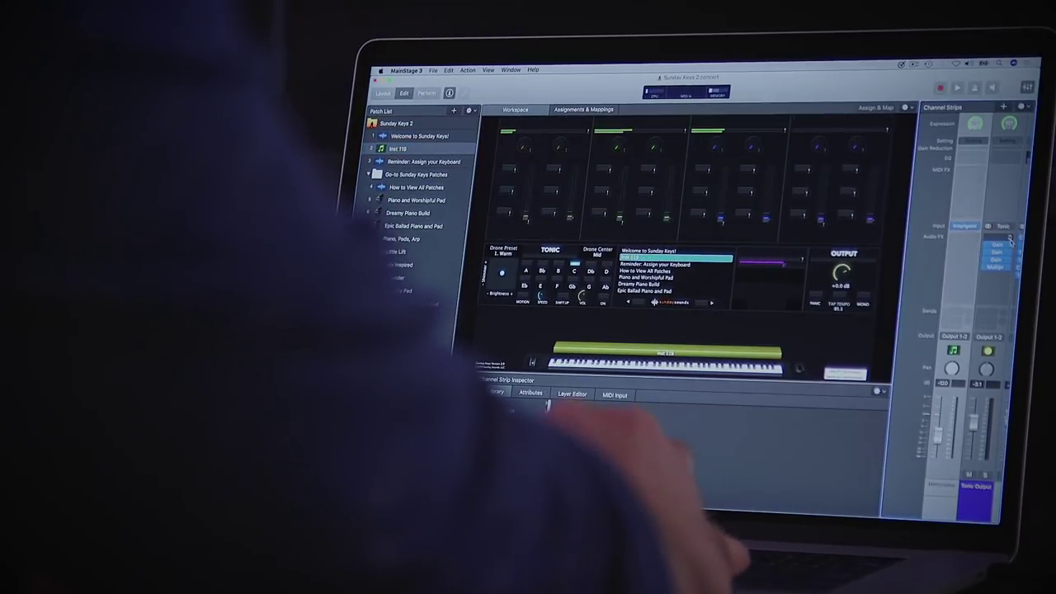
{"action": "left_click", "coordinate": [967, 225]}
{"action": "mouse_move", "coordinate": [953, 244]}
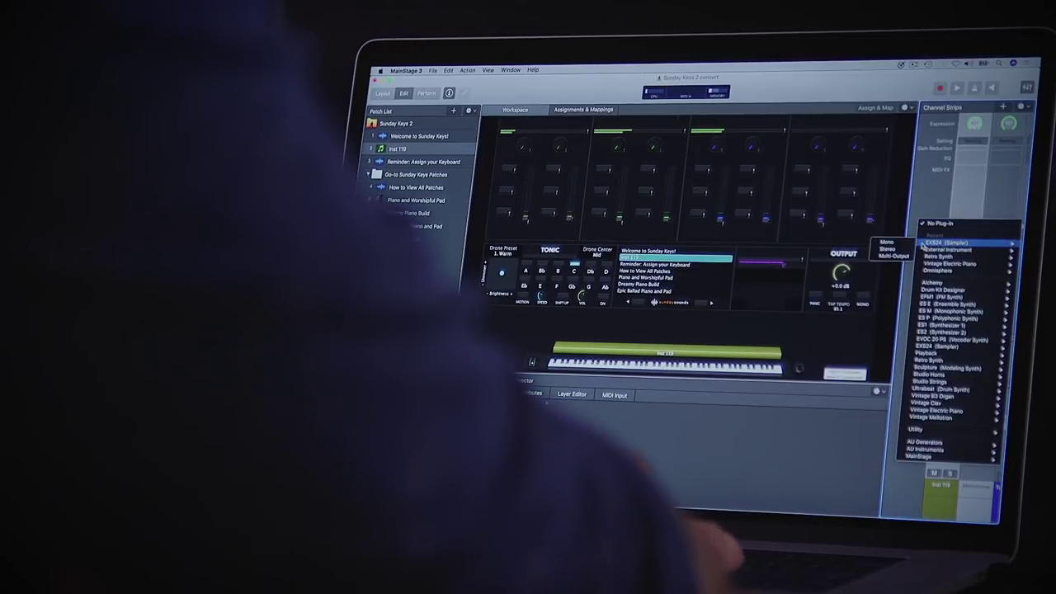
{"action": "left_click", "coordinate": [889, 250]}
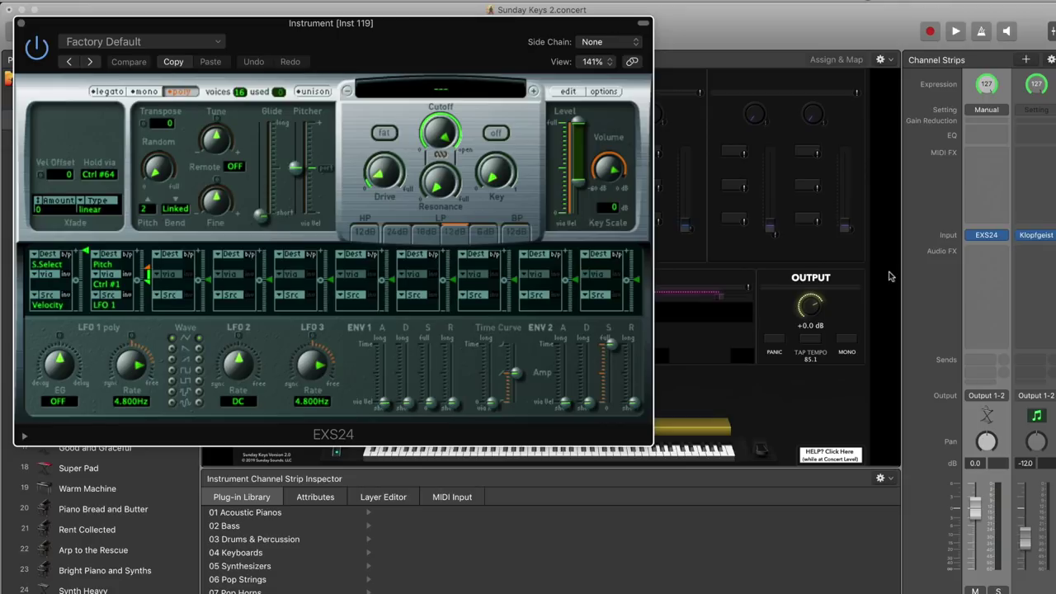
Step: Load Factory > Acoustic Pianos > Steinway Piano 2 into EXS24, then close the EXS24 window
{"action": "left_click_drag", "start_coordinate": [462, 23], "coordinate": [860, 0]}
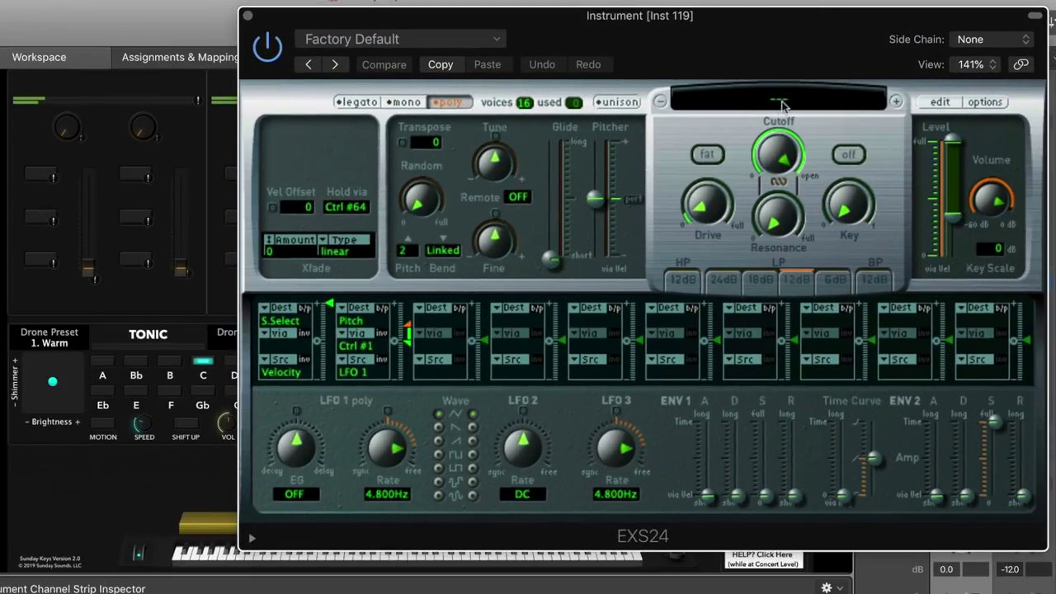
{"action": "left_click", "coordinate": [839, 55]}
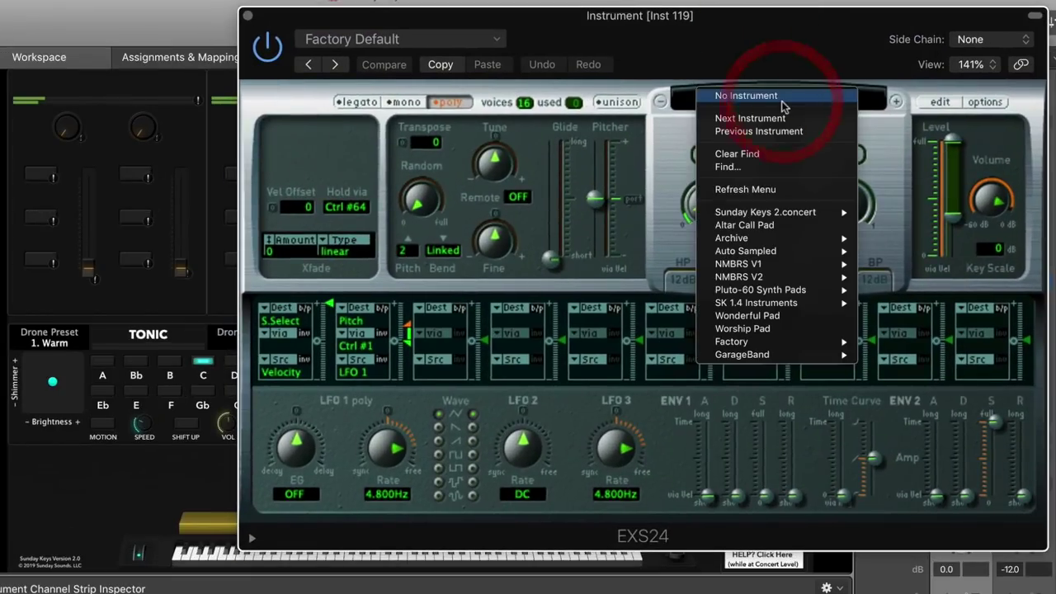
{"action": "mouse_move", "coordinate": [745, 342]}
{"action": "mouse_move", "coordinate": [871, 343]}
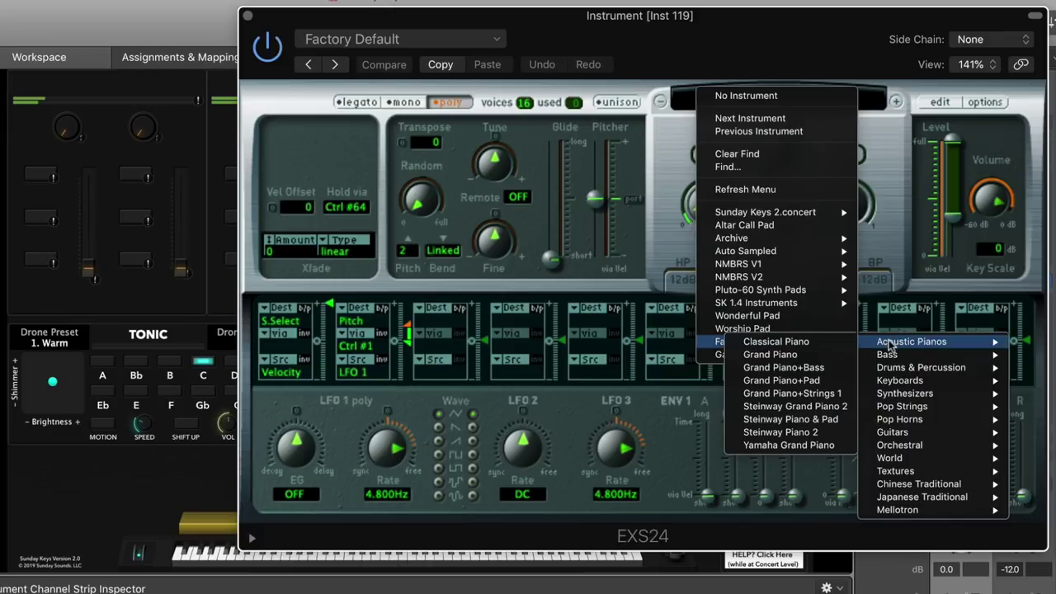
{"action": "left_click", "coordinate": [782, 432]}
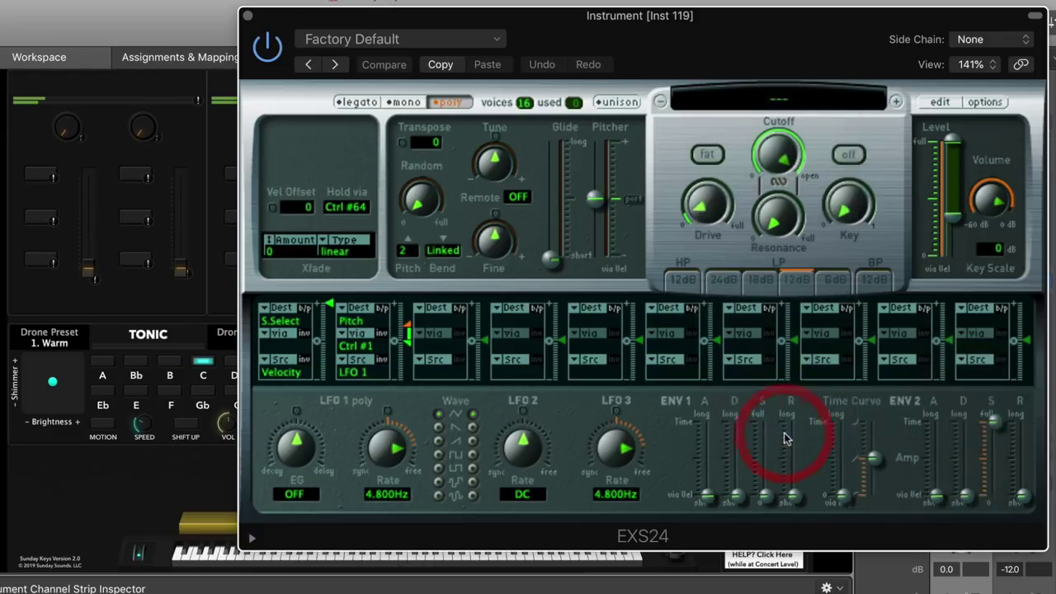
{"action": "left_click", "coordinate": [248, 13]}
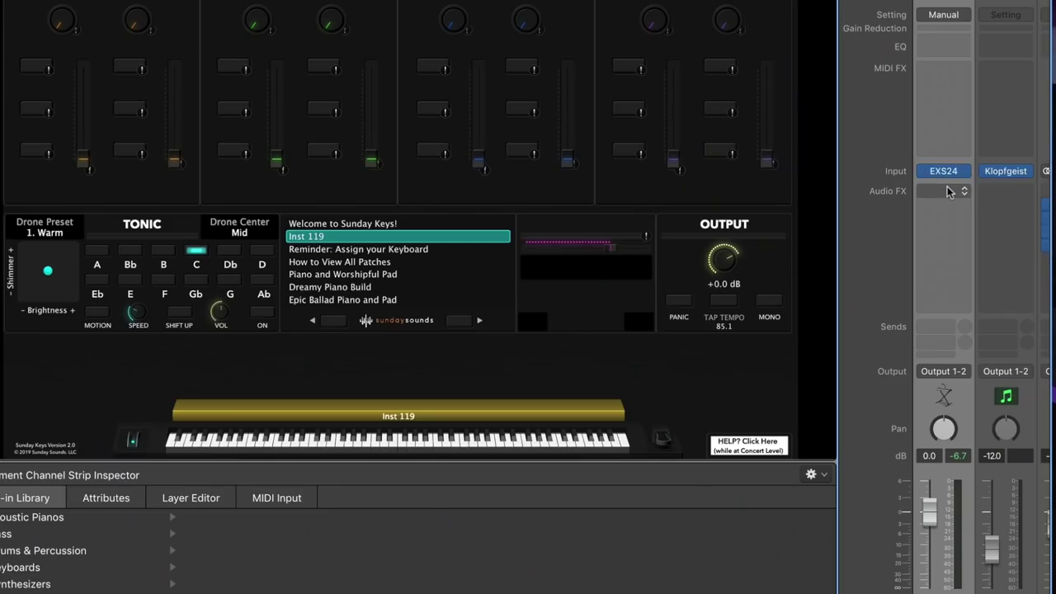
Step: Insert Reverb > SilverVerb > Stereo into the channel strip's Audio FX slot
{"action": "left_click", "coordinate": [949, 191]}
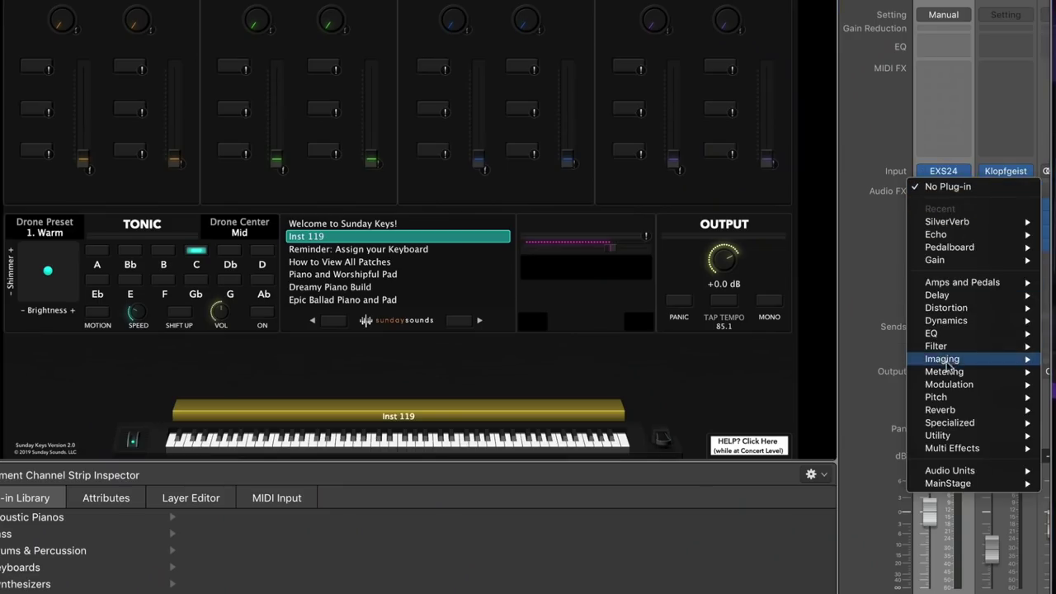
{"action": "mouse_move", "coordinate": [956, 410]}
{"action": "mouse_move", "coordinate": [825, 435]}
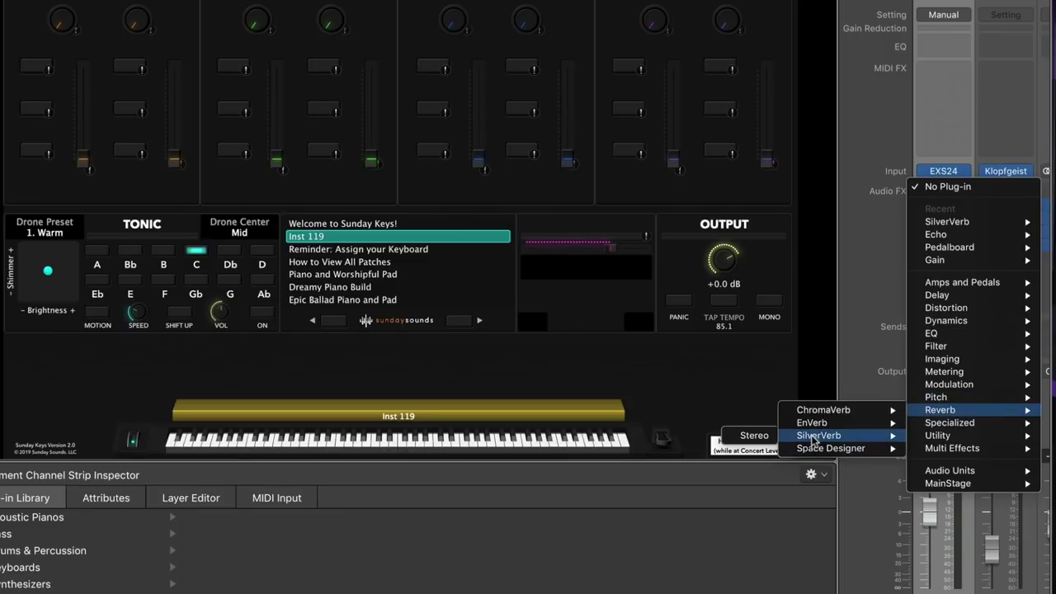
{"action": "left_click", "coordinate": [751, 437]}
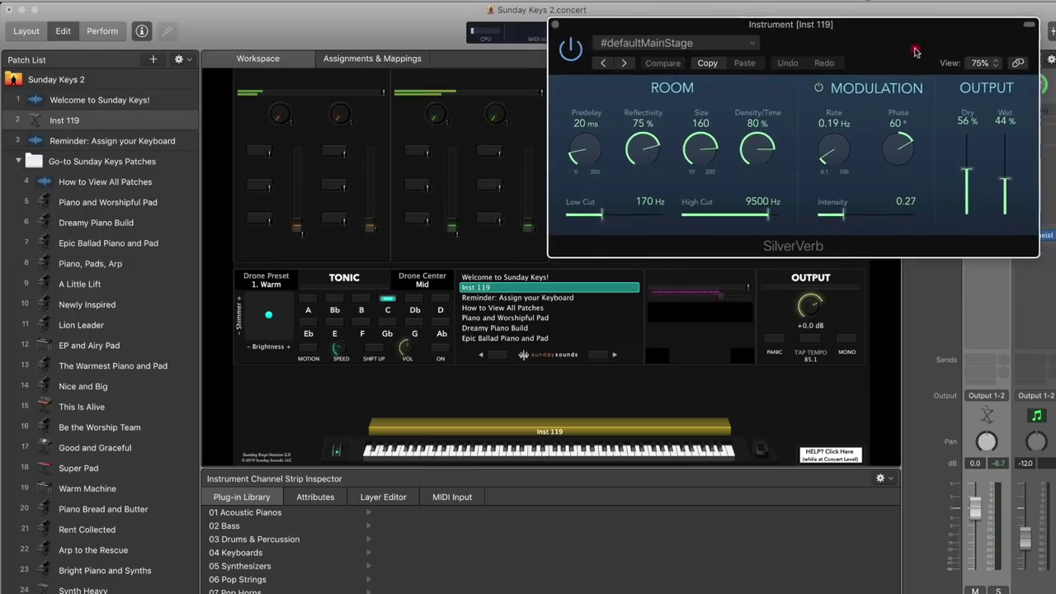
{"action": "left_click_drag", "start_coordinate": [915, 52], "coordinate": [916, 45]}
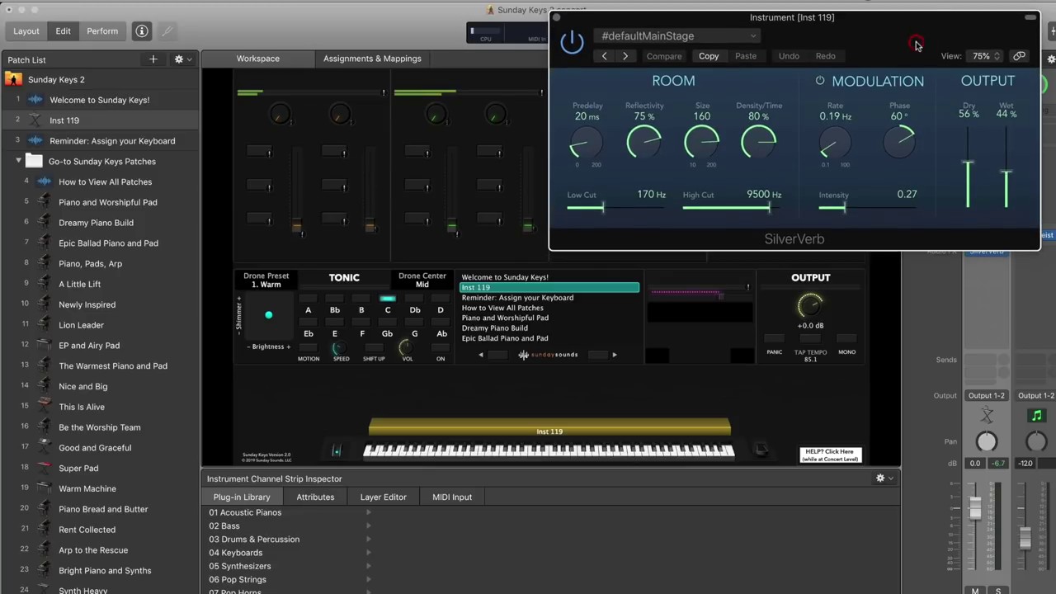
Step: Try a smaller room: Reflectivity 23%, Size 54, Density/Time 32%
{"action": "left_click", "coordinate": [837, 33]}
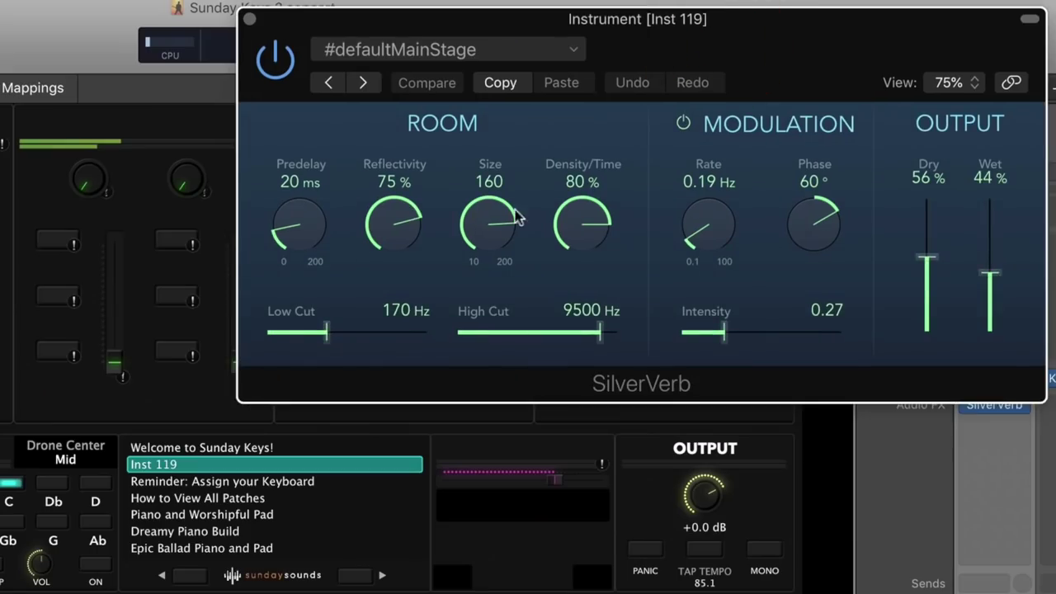
{"action": "left_click", "coordinate": [399, 227]}
{"action": "left_click_drag", "start_coordinate": [400, 228], "coordinate": [401, 388]}
{"action": "left_click_drag", "start_coordinate": [487, 204], "coordinate": [475, 376]}
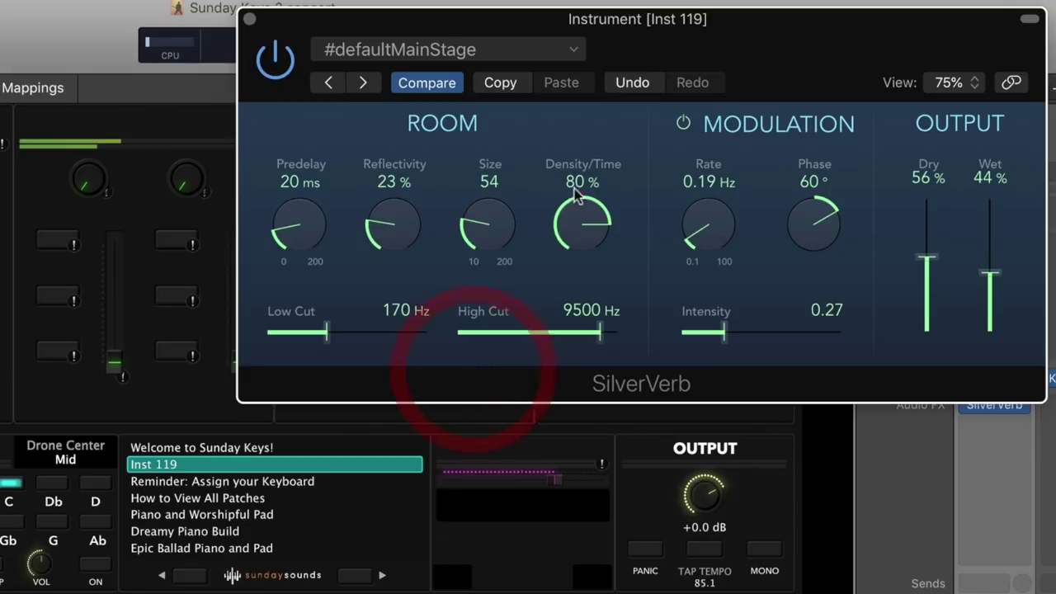
{"action": "left_click_drag", "start_coordinate": [577, 216], "coordinate": [570, 268]}
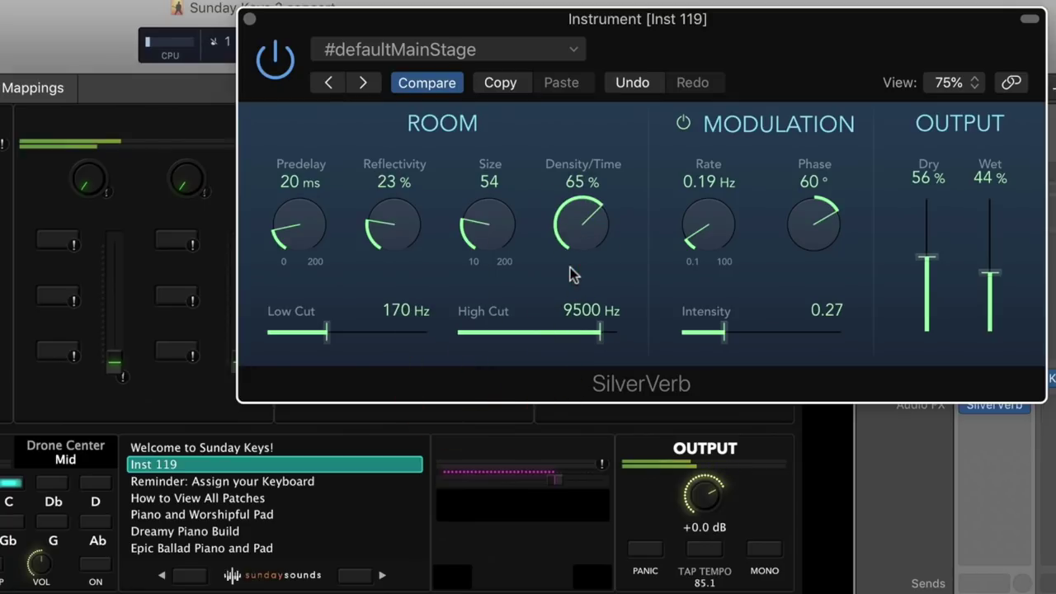
Step: Raise Density/Time again and settle on Size 150 with Reflectivity near 71%
{"action": "left_click_drag", "start_coordinate": [568, 221], "coordinate": [572, 183]}
{"action": "left_click_drag", "start_coordinate": [487, 216], "coordinate": [431, 77]}
{"action": "left_click_drag", "start_coordinate": [377, 229], "coordinate": [386, 78]}
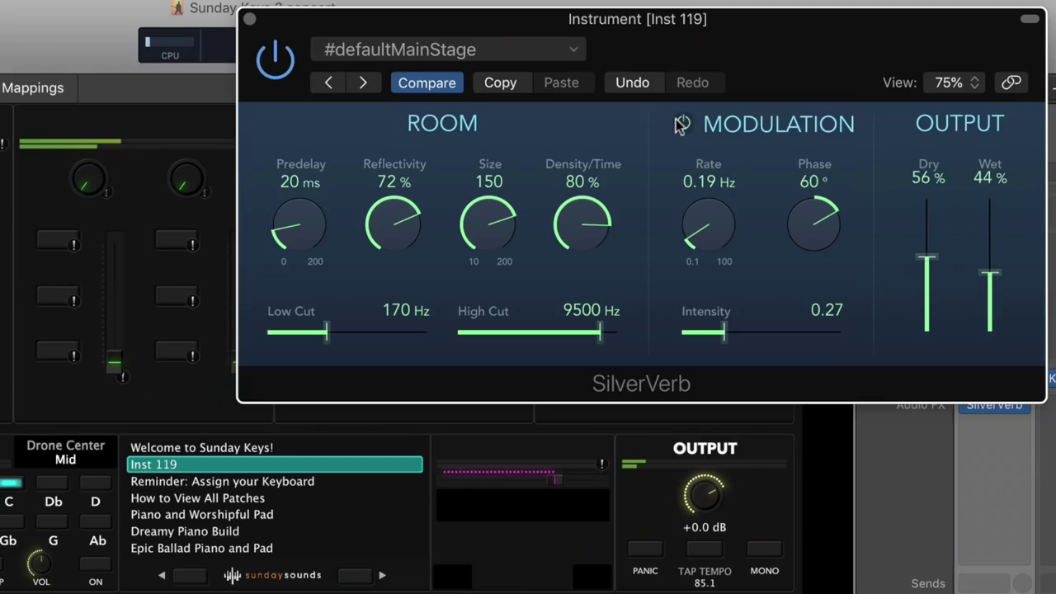
Step: Keep modulation on, raise its Rate to about 1.10 Hz and Intensity to about 0.50
{"action": "left_click", "coordinate": [684, 123]}
{"action": "left_click", "coordinate": [684, 123]}
{"action": "left_click", "coordinate": [684, 124]}
{"action": "left_click", "coordinate": [684, 123]}
{"action": "left_click_drag", "start_coordinate": [704, 209], "coordinate": [697, 182]}
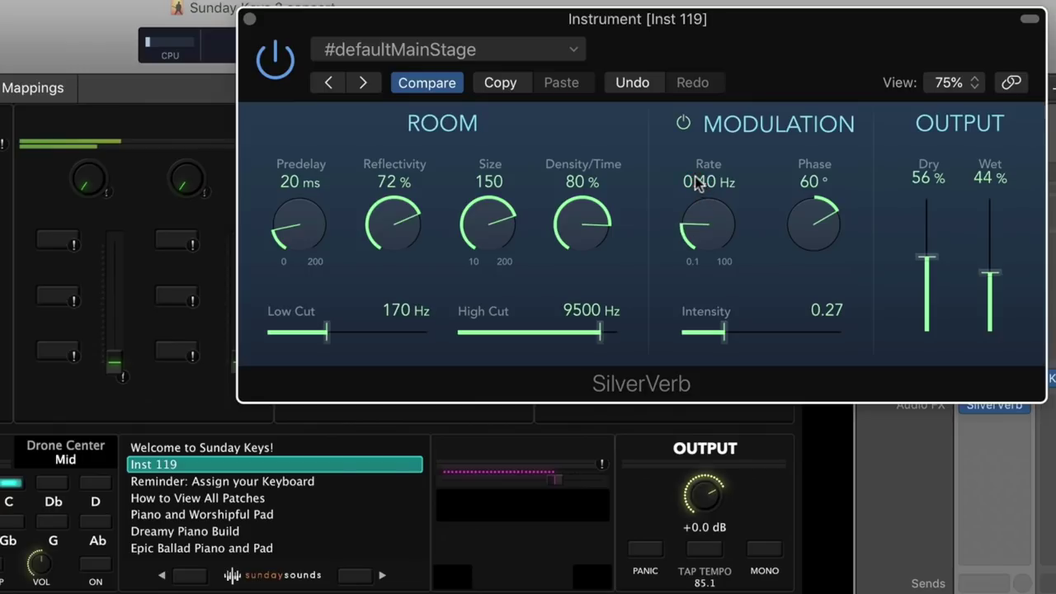
{"action": "left_click_drag", "start_coordinate": [697, 227], "coordinate": [699, 224]}
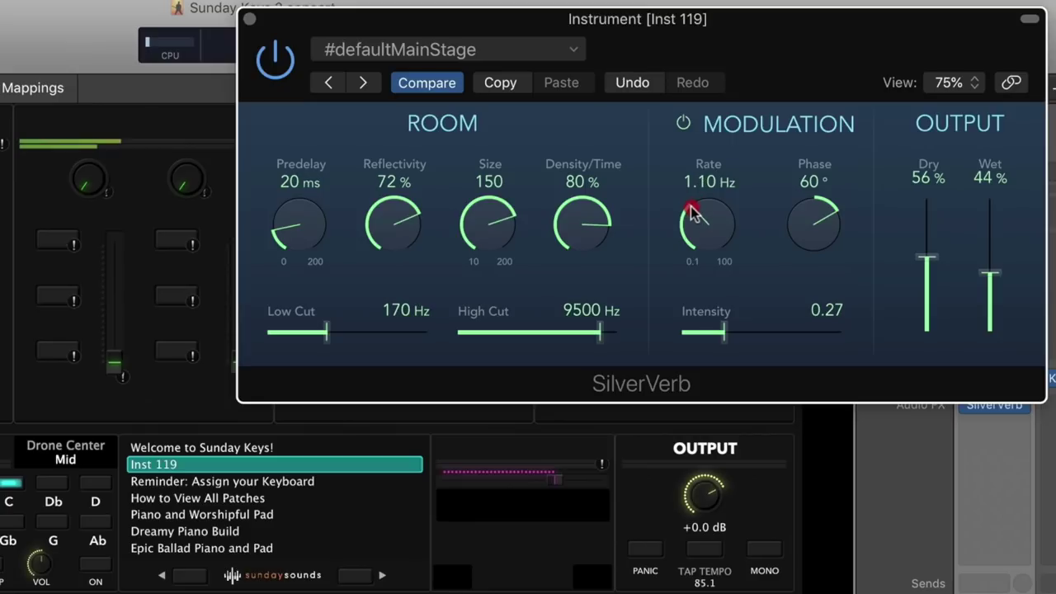
{"action": "left_click_drag", "start_coordinate": [723, 334], "coordinate": [777, 342]}
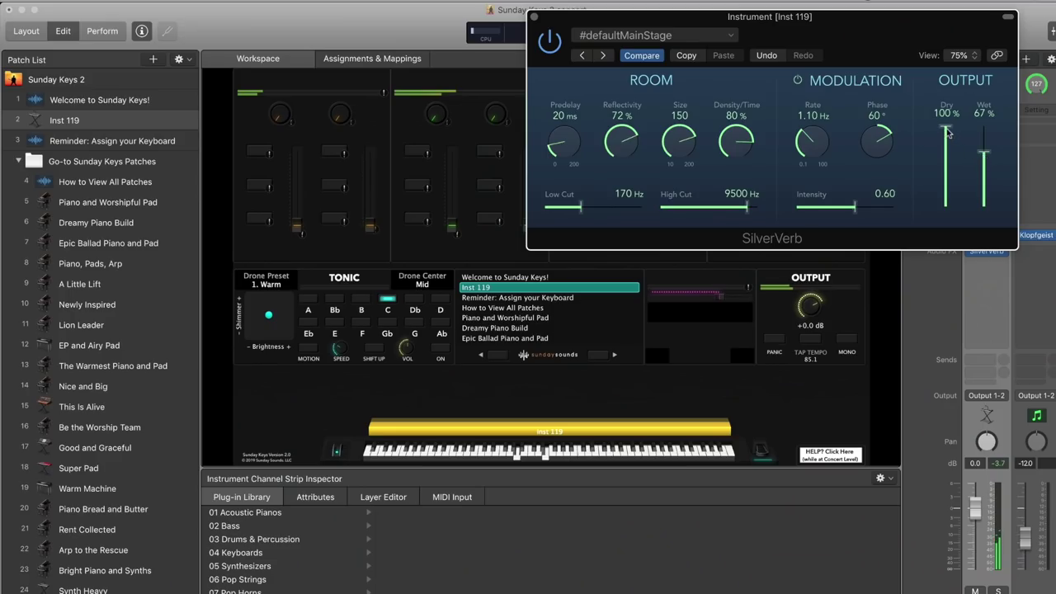
Step: Turn down SilverVerb's Dry level
{"action": "left_click_drag", "start_coordinate": [949, 132], "coordinate": [927, 176]}
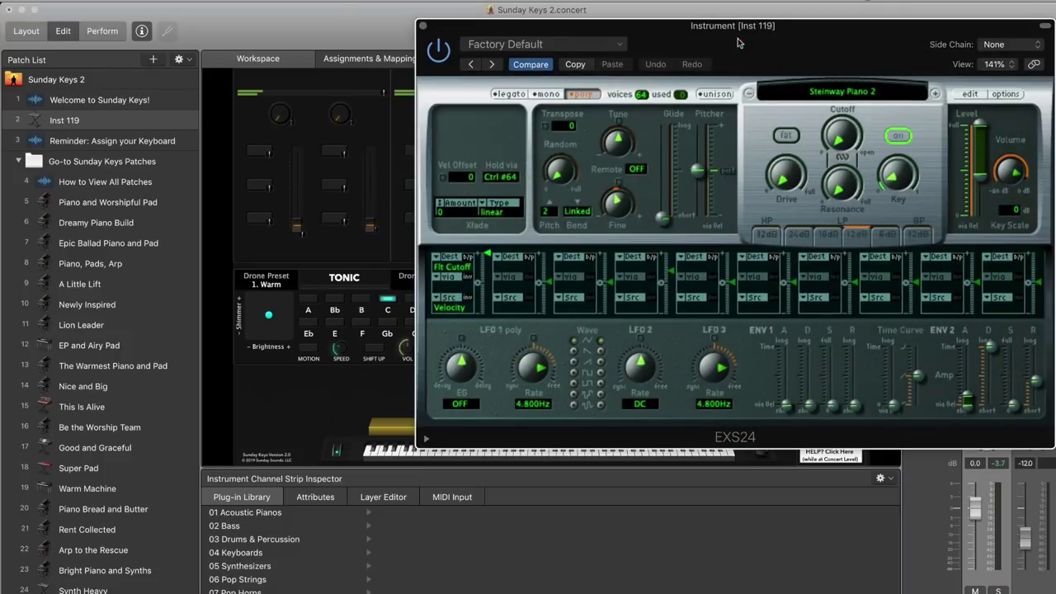
Step: Load Factory > Synthesizers > Synth Pads > Basic Pad into EXS24 and lower Volume to -14 dB
{"action": "left_click_drag", "start_coordinate": [738, 43], "coordinate": [721, 31]}
{"action": "left_click", "coordinate": [817, 80]}
{"action": "mouse_move", "coordinate": [792, 292]}
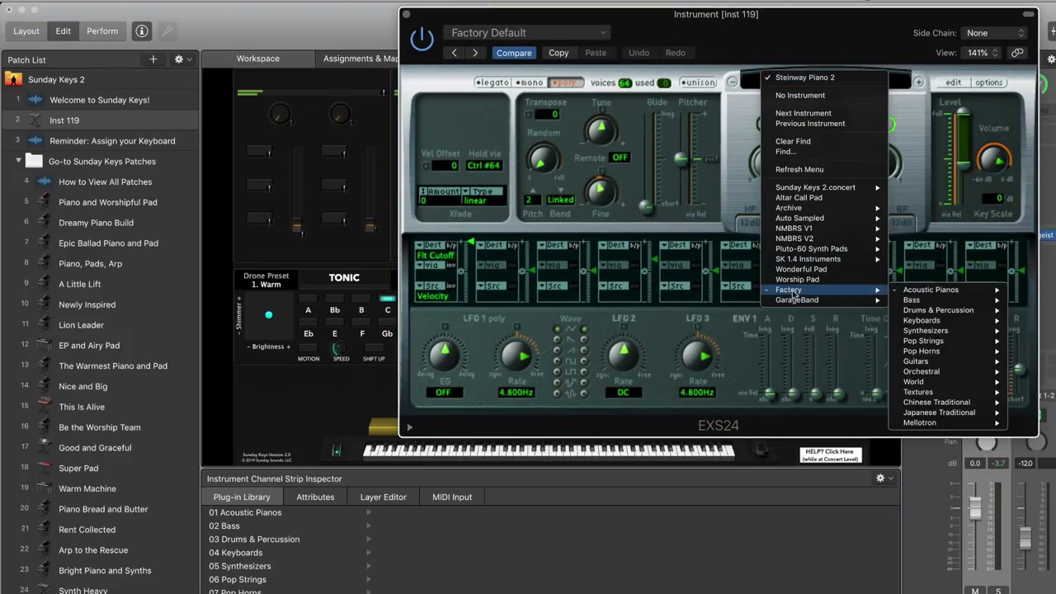
{"action": "mouse_move", "coordinate": [948, 291]}
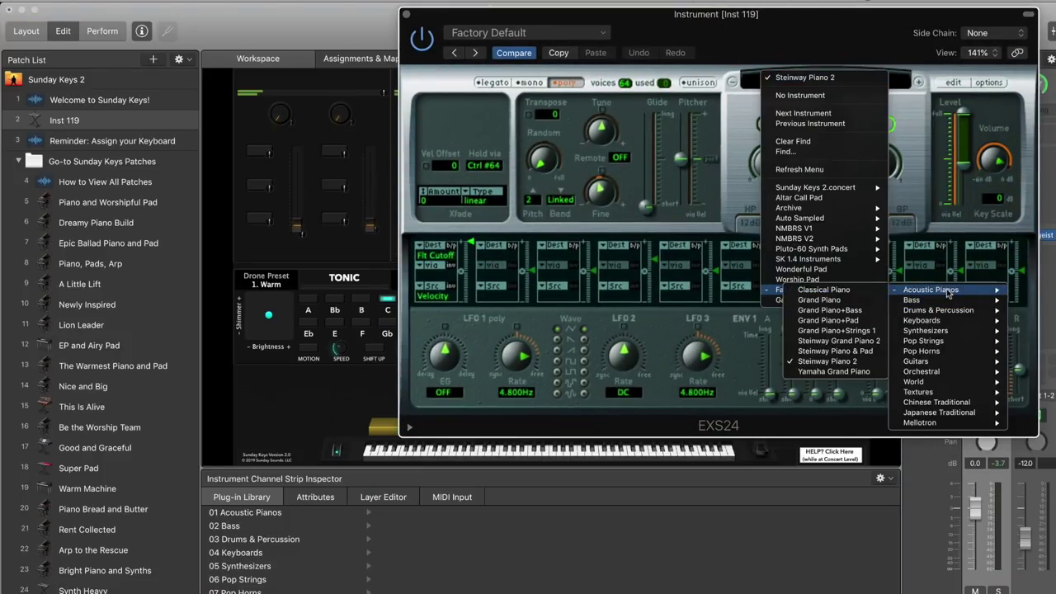
{"action": "mouse_move", "coordinate": [930, 332]}
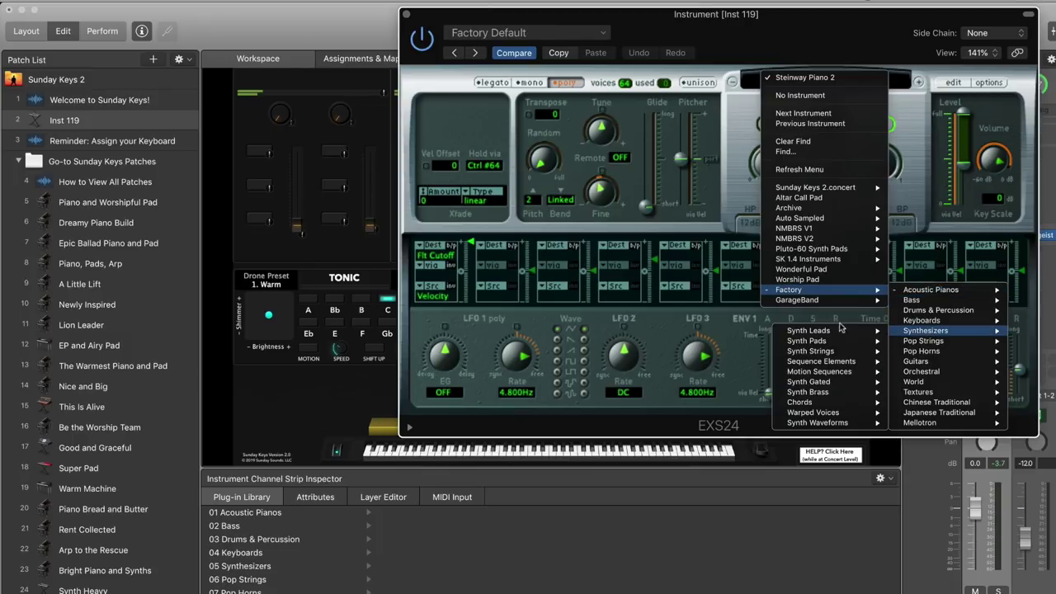
{"action": "mouse_move", "coordinate": [808, 341]}
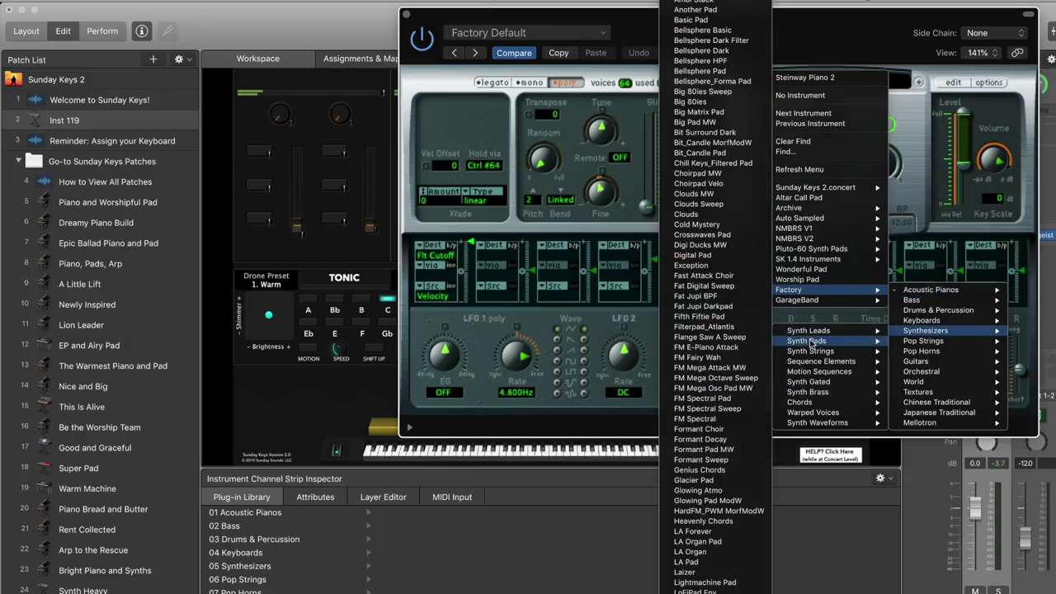
{"action": "left_click", "coordinate": [702, 20]}
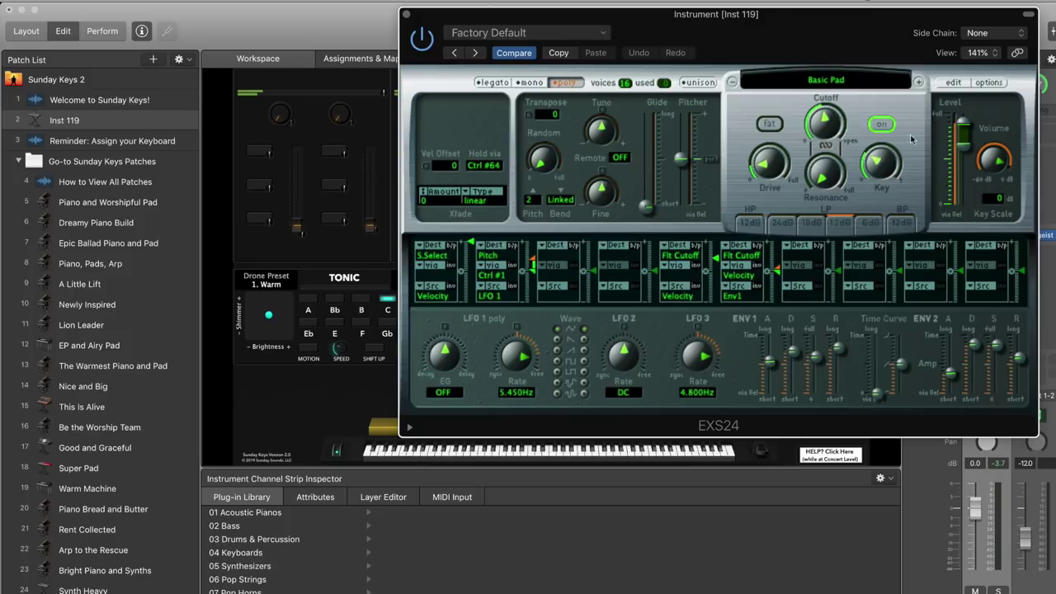
{"action": "left_click_drag", "start_coordinate": [989, 160], "coordinate": [986, 181]}
{"action": "left_click_drag", "start_coordinate": [861, 13], "coordinate": [888, 26]}
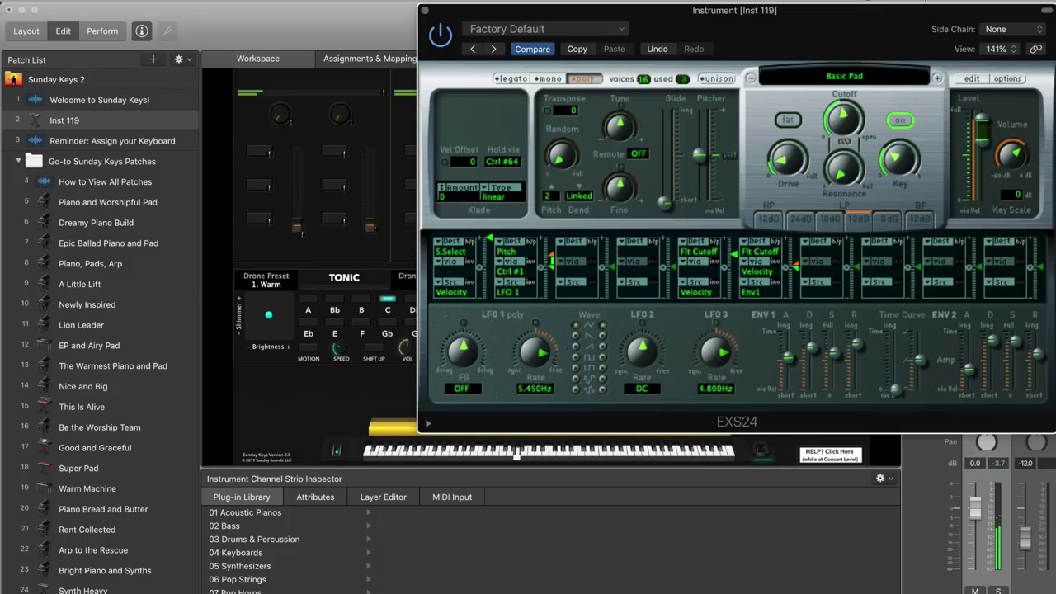
Step: Reopen the SilverVerb editor beside EXS24, showing Dry 54% and Wet 67%
{"action": "left_click_drag", "start_coordinate": [855, 39], "coordinate": [739, 39]}
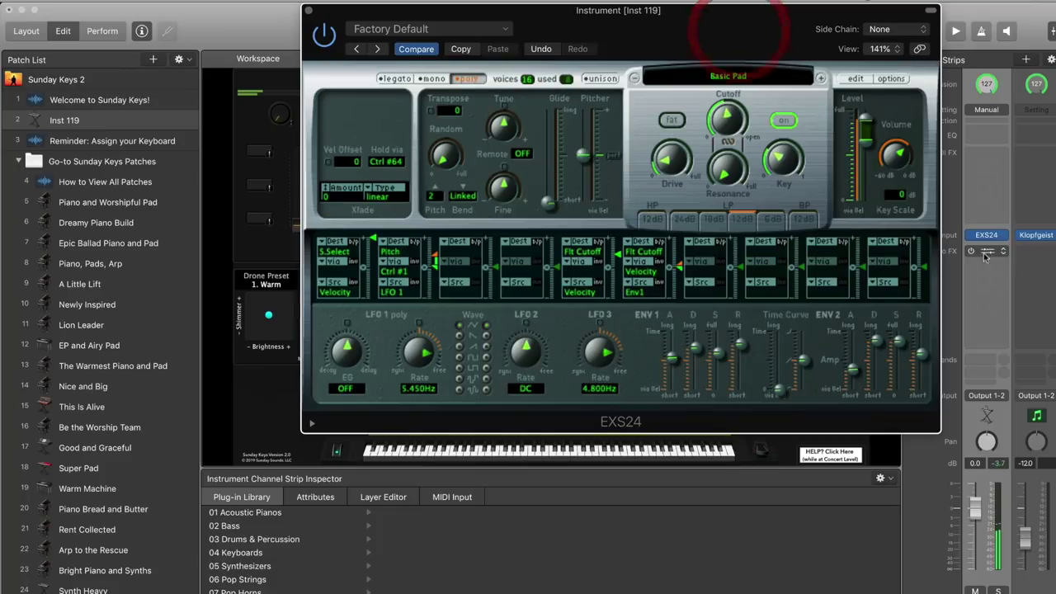
{"action": "left_click", "coordinate": [967, 240]}
{"action": "left_click", "coordinate": [968, 236]}
{"action": "left_click", "coordinate": [984, 251]}
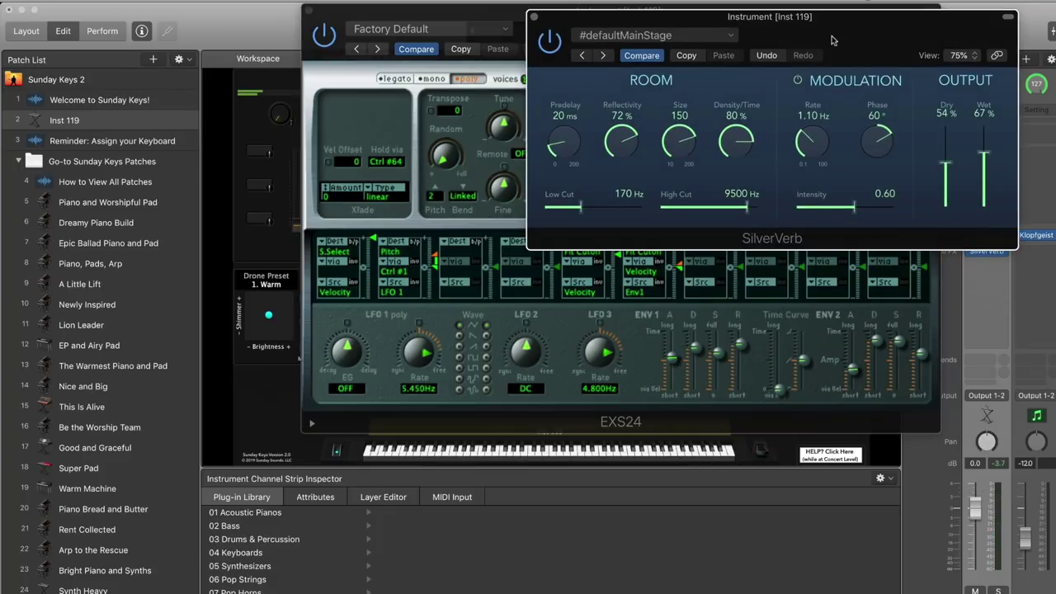
{"action": "left_click_drag", "start_coordinate": [832, 39], "coordinate": [813, 42]}
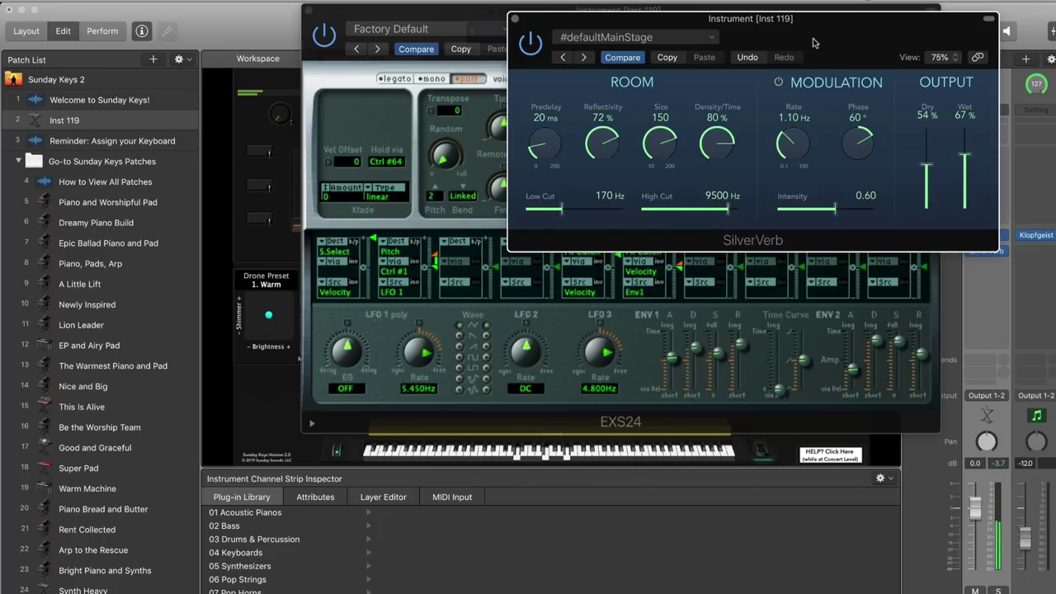